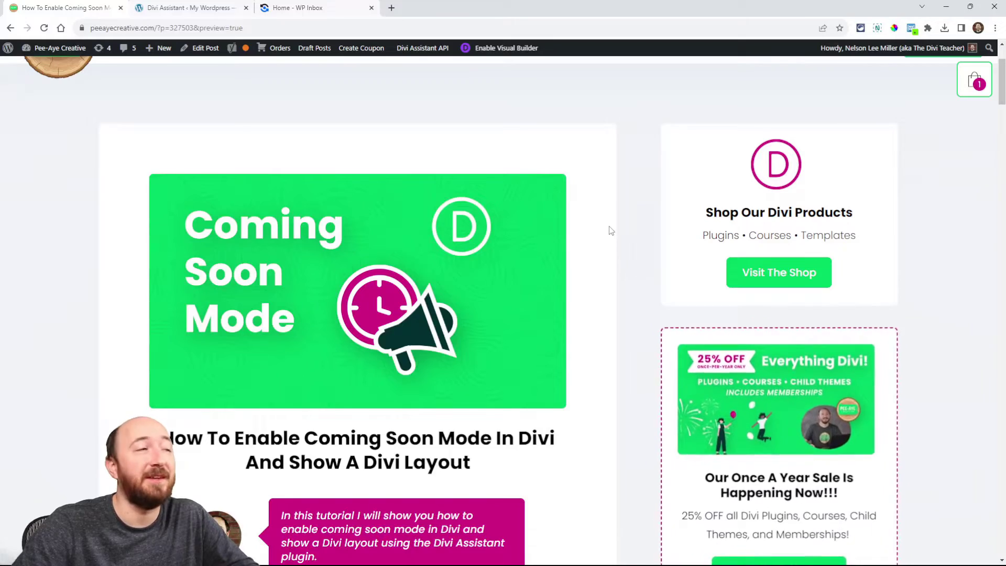
{"action": "scroll", "coordinate": [610, 230], "scroll_direction": "down", "scroll_amount": 5}
{"action": "scroll", "coordinate": [581, 229], "scroll_direction": "down", "scroll_amount": 5}
{"action": "scroll", "coordinate": [559, 222], "scroll_direction": "down", "scroll_amount": 2}
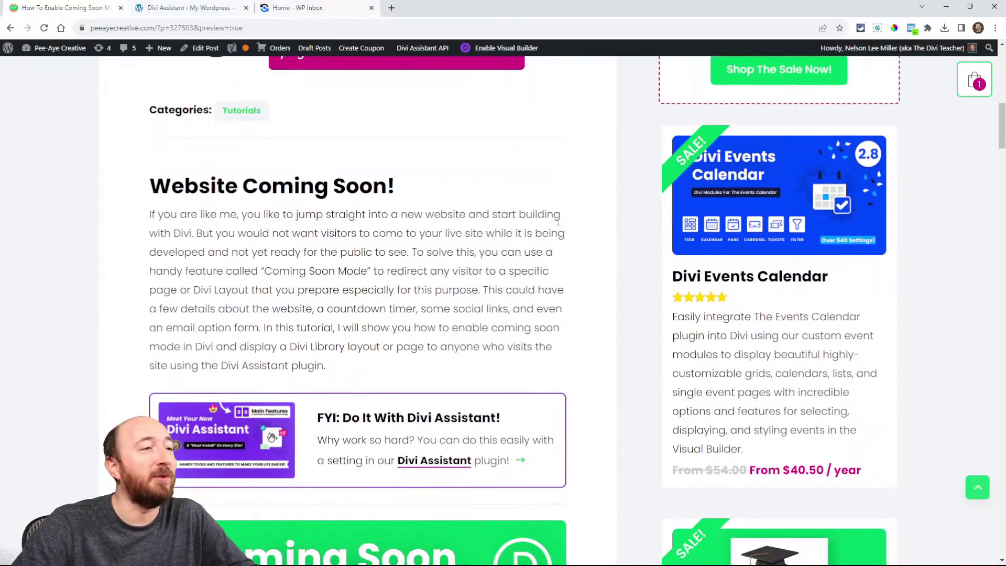
{"action": "scroll", "coordinate": [559, 223], "scroll_direction": "down", "scroll_amount": 5}
{"action": "scroll", "coordinate": [582, 236], "scroll_direction": "down", "scroll_amount": 5}
{"action": "scroll", "coordinate": [598, 252], "scroll_direction": "down", "scroll_amount": 3}
{"action": "scroll", "coordinate": [604, 259], "scroll_direction": "down", "scroll_amount": 2}
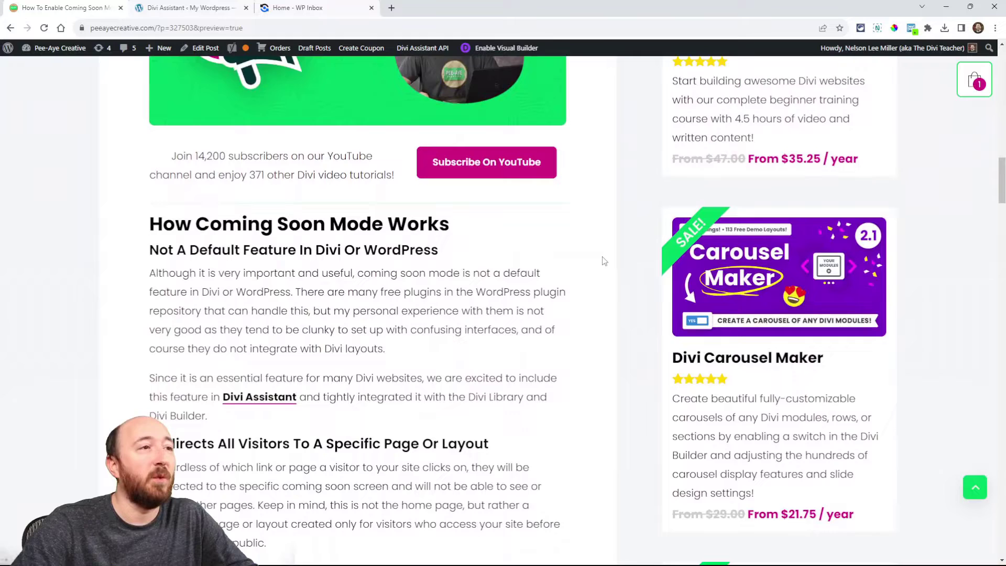
{"action": "scroll", "coordinate": [603, 261], "scroll_direction": "down", "scroll_amount": 2}
{"action": "scroll", "coordinate": [603, 259], "scroll_direction": "down", "scroll_amount": 1}
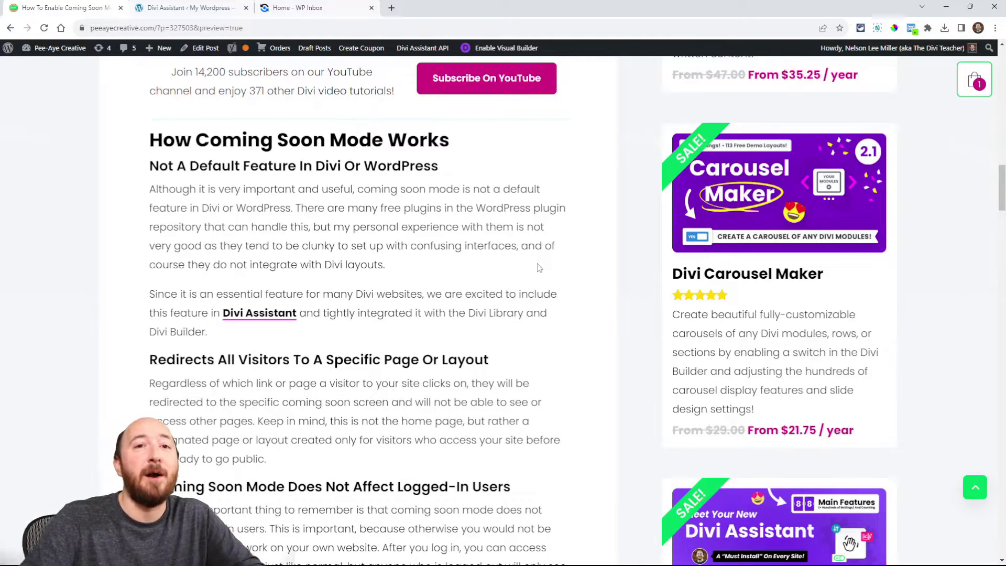
{"action": "scroll", "coordinate": [382, 260], "scroll_direction": "down", "scroll_amount": 2}
{"action": "scroll", "coordinate": [398, 256], "scroll_direction": "up", "scroll_amount": 1}
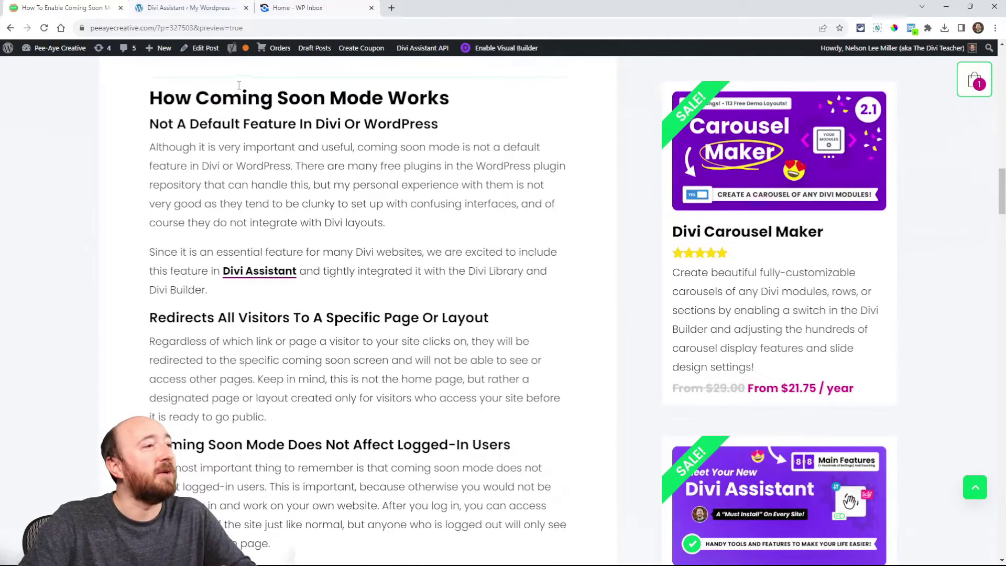
Open Coming Soon Mode settings, switch the mode off, and glance at Maintenance Mode.
{"action": "left_click", "coordinate": [170, 8]}
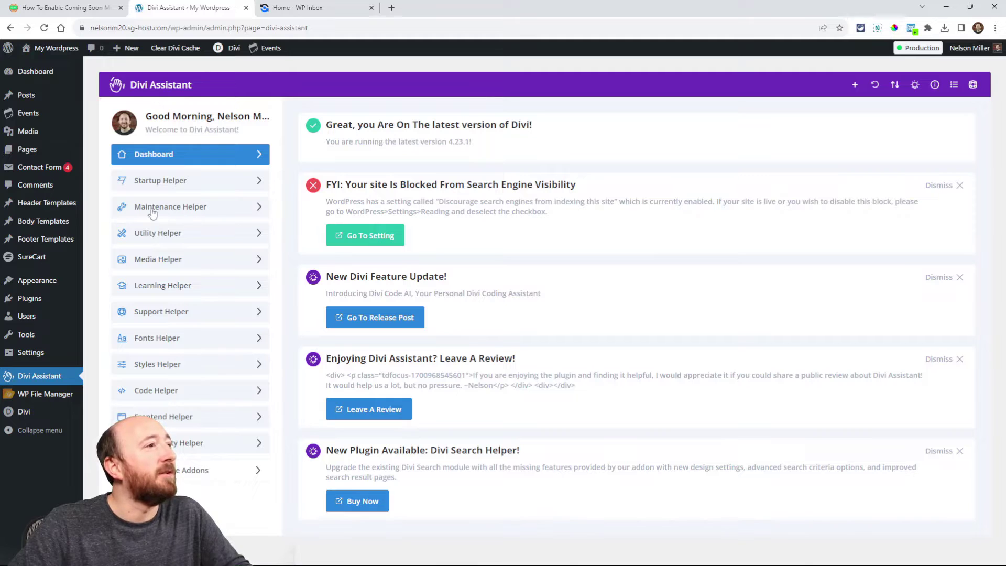
{"action": "left_click", "coordinate": [180, 209]}
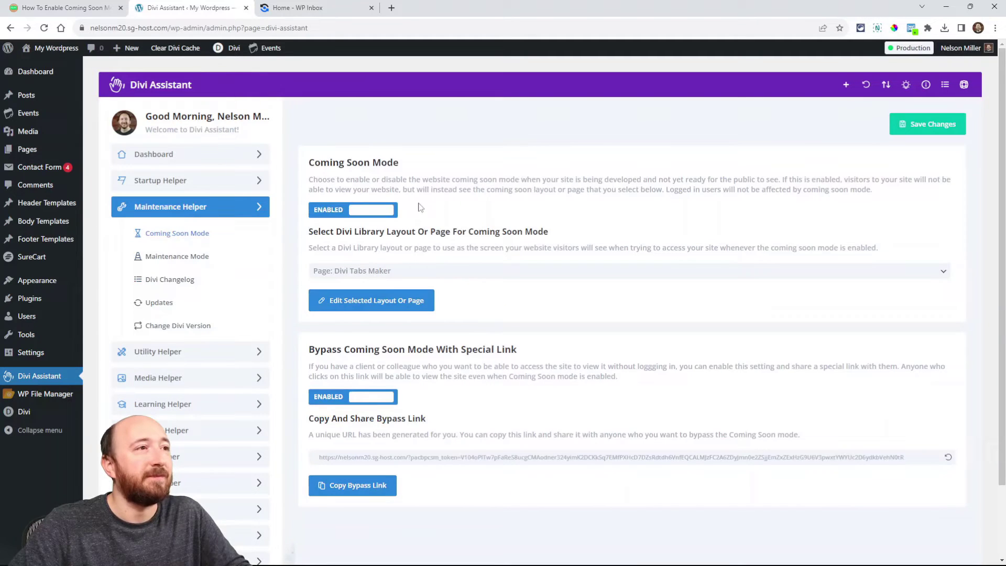
{"action": "left_click", "coordinate": [339, 212]}
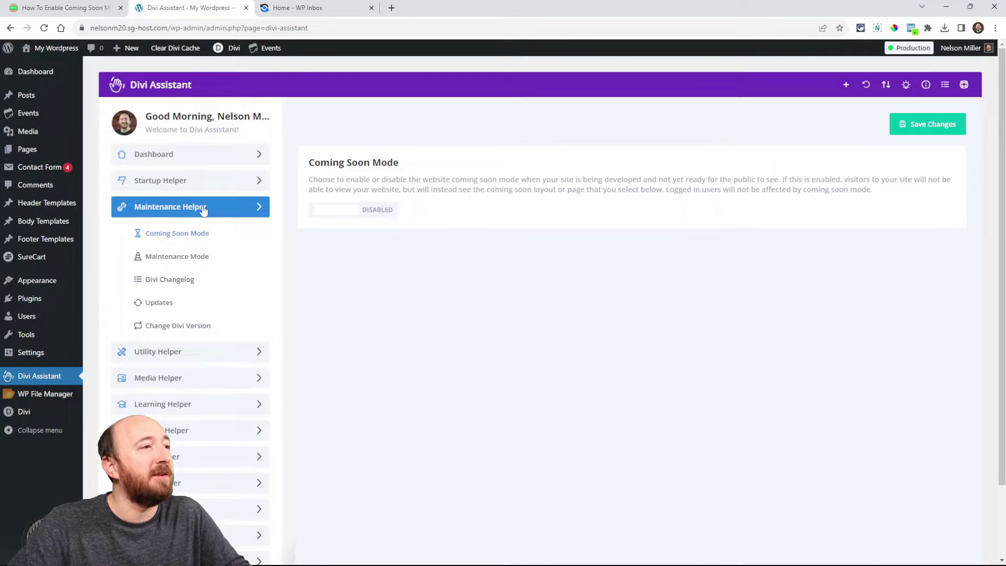
{"action": "left_click", "coordinate": [166, 258]}
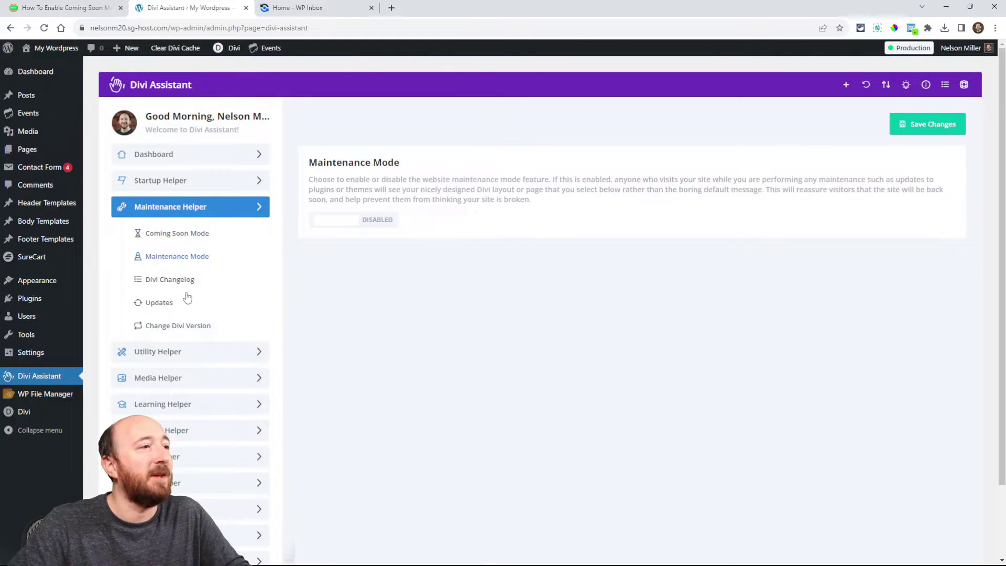
{"action": "left_click", "coordinate": [166, 236]}
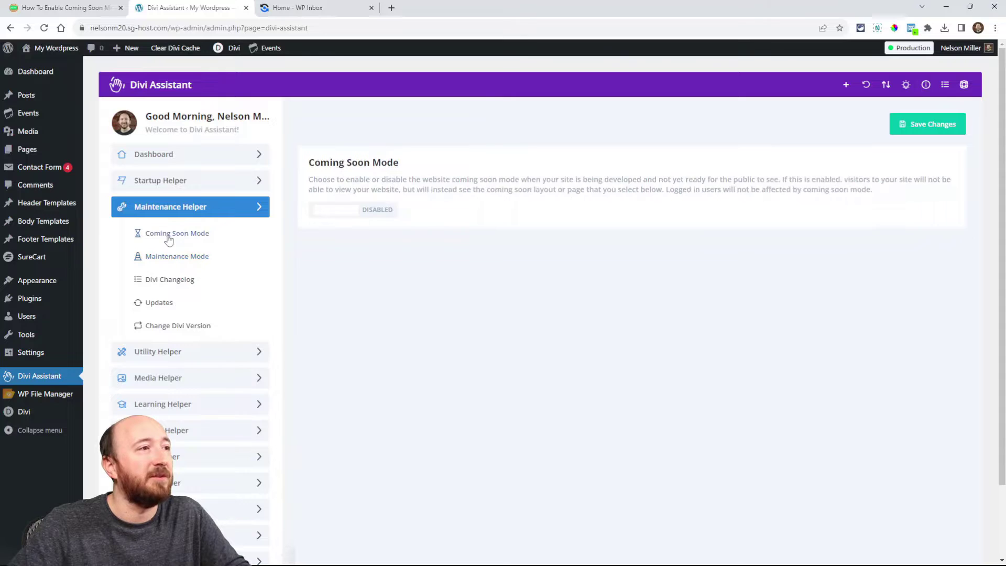
Turn Coming Soon Mode back on, disable the bypass link, and list the page and layout choices.
{"action": "left_click", "coordinate": [339, 214]}
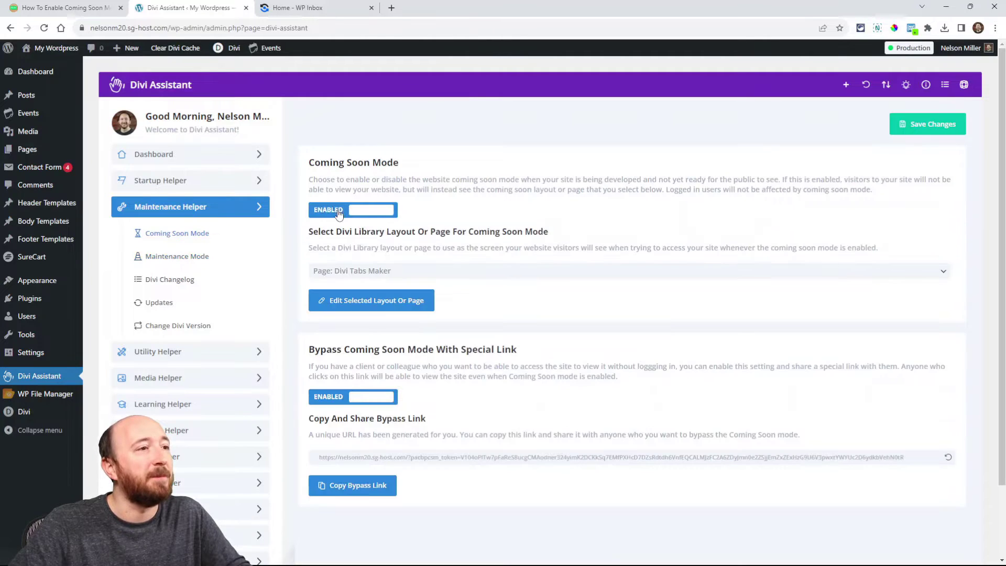
{"action": "left_click", "coordinate": [351, 397]}
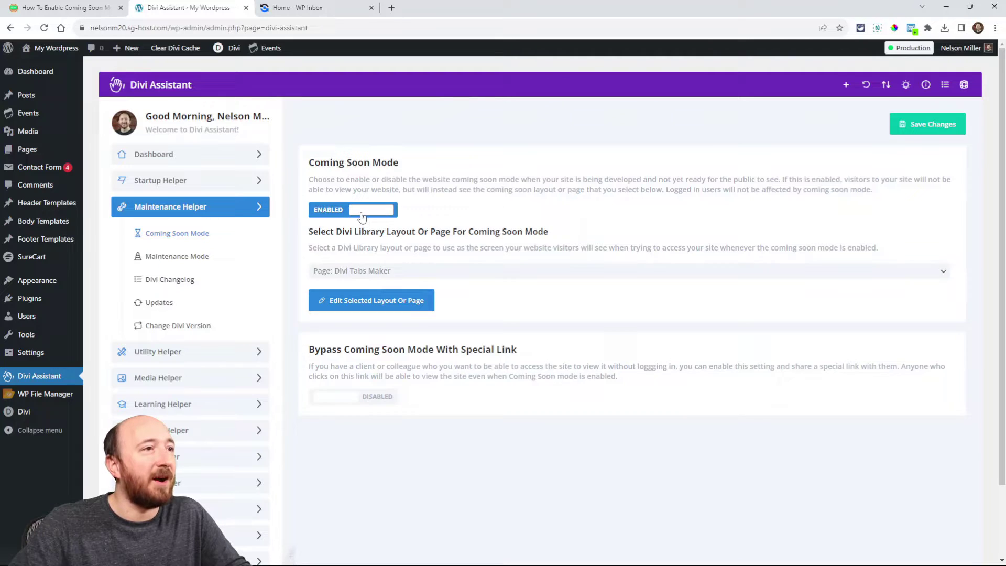
{"action": "left_click", "coordinate": [361, 212]}
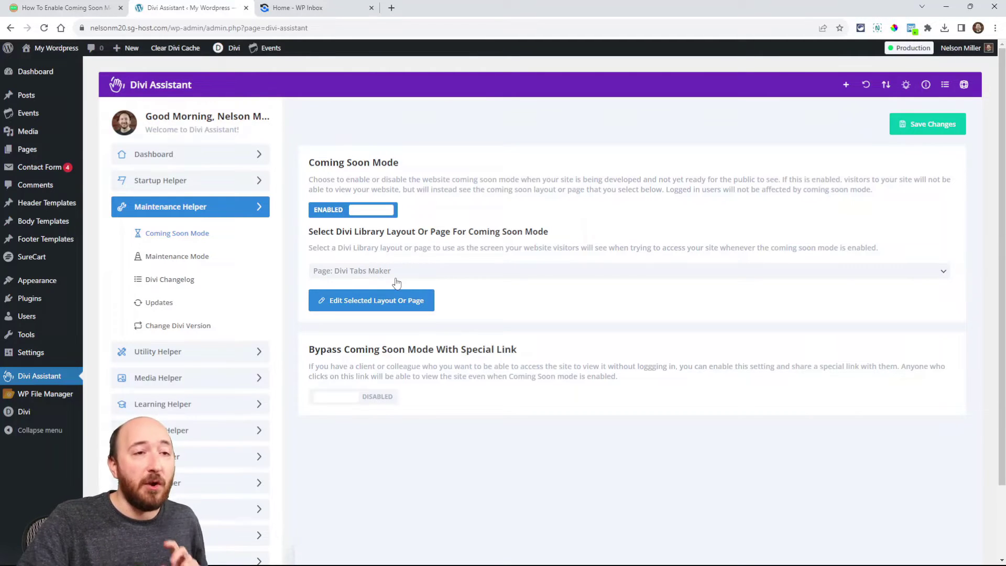
{"action": "left_click", "coordinate": [368, 271]}
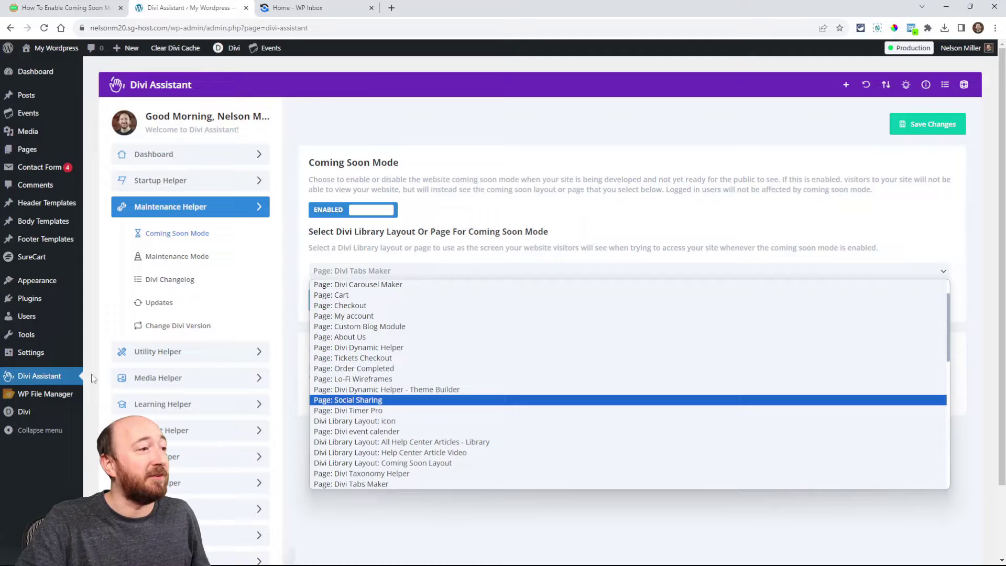
{"action": "mouse_move", "coordinate": [24, 412]}
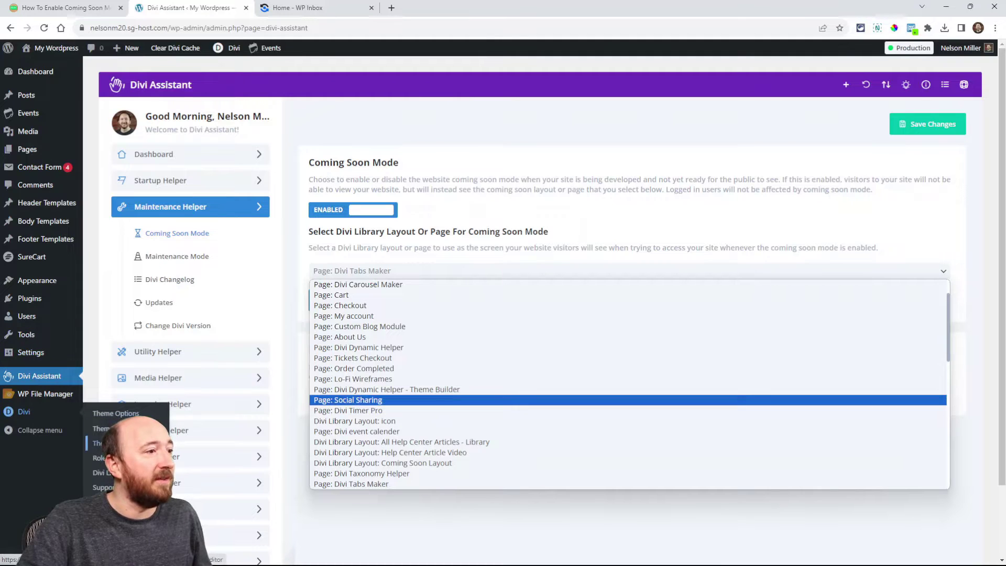
Check the Divi Library layouts, then reopen Coming Soon Mode and browse its page choices unchanged.
{"action": "left_click", "coordinate": [101, 473]}
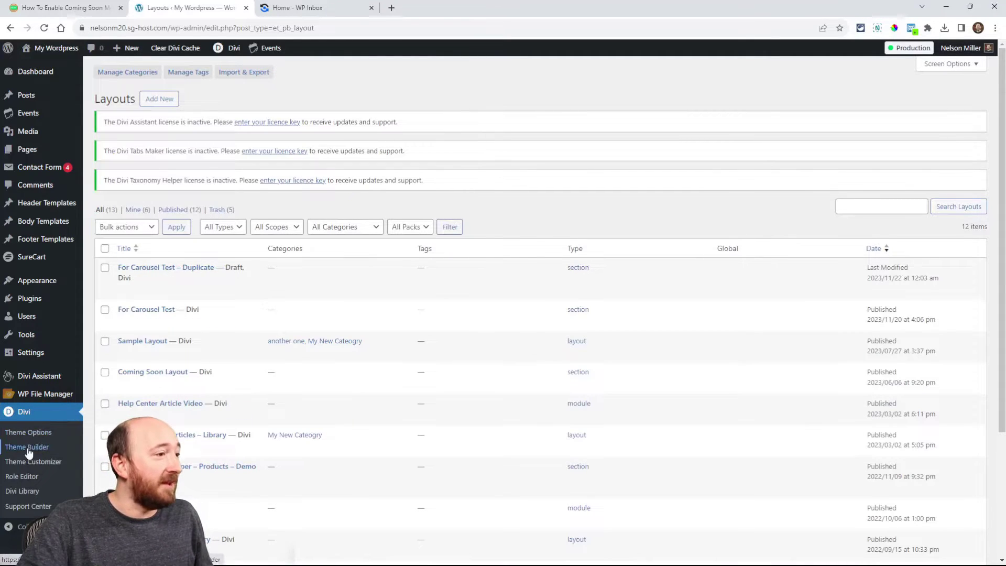
{"action": "left_click", "coordinate": [39, 374]}
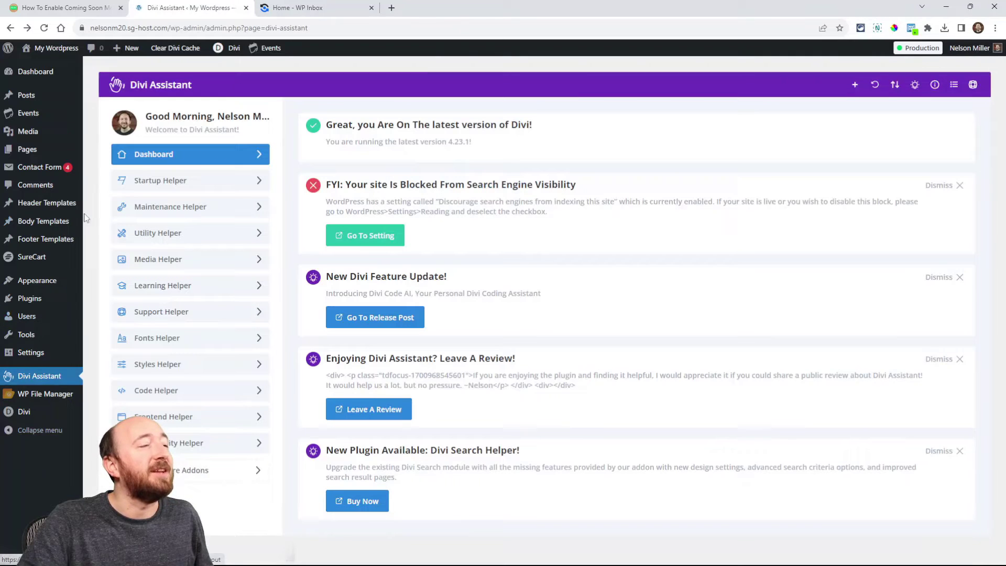
{"action": "left_click", "coordinate": [163, 207]}
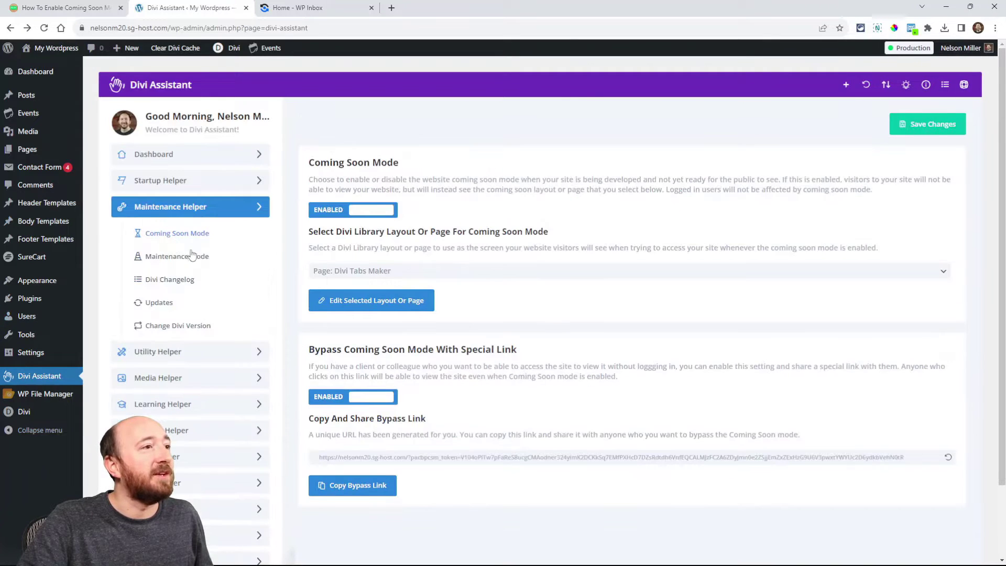
{"action": "left_click", "coordinate": [358, 271]}
{"action": "left_click", "coordinate": [464, 234]}
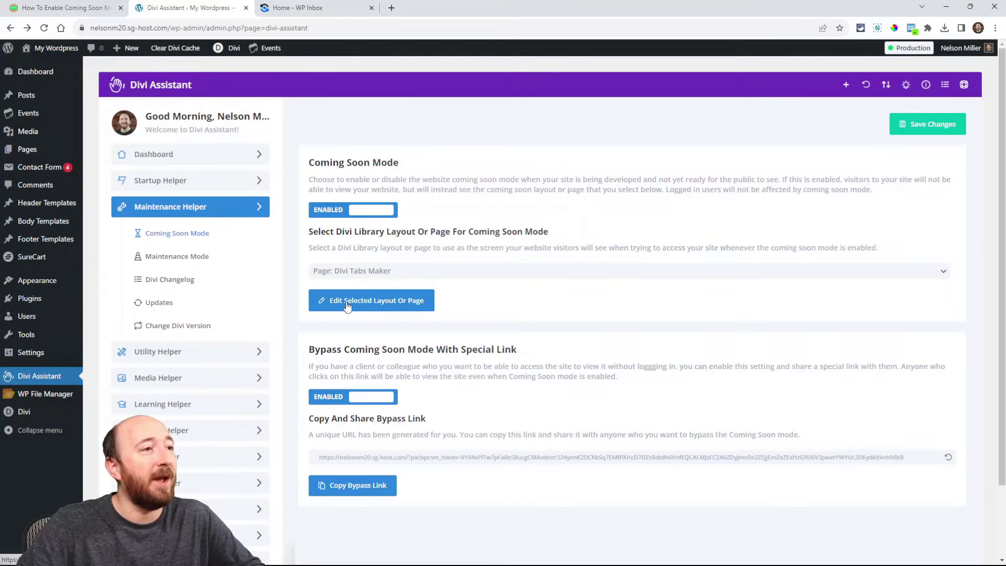
{"action": "left_click", "coordinate": [346, 300]}
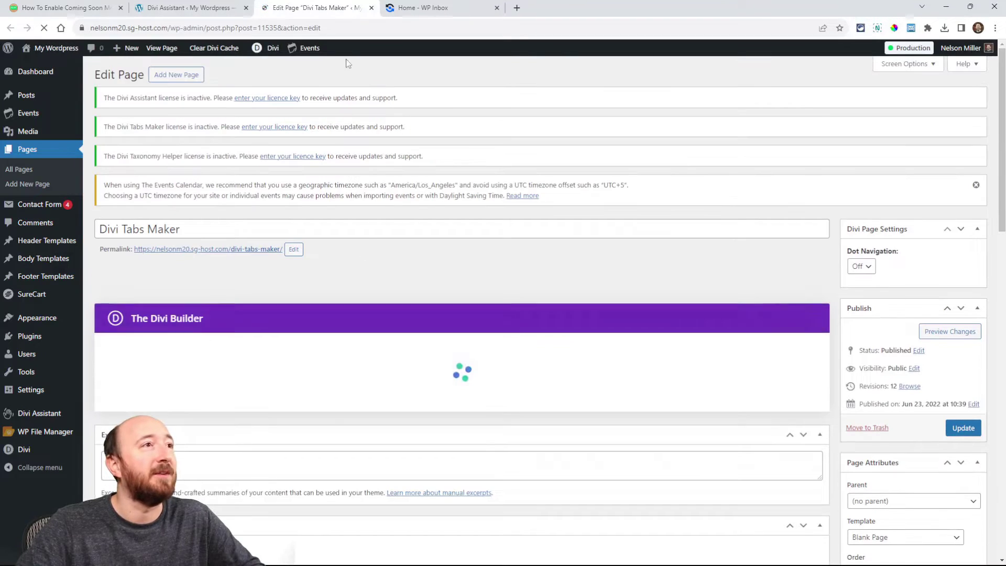
{"action": "left_click", "coordinate": [371, 8]}
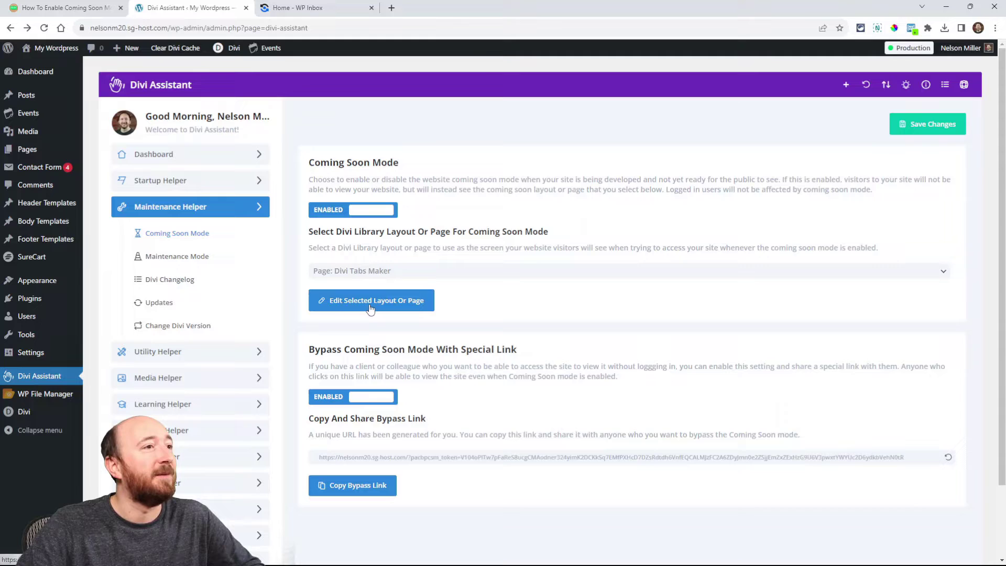
{"action": "left_click", "coordinate": [337, 209]}
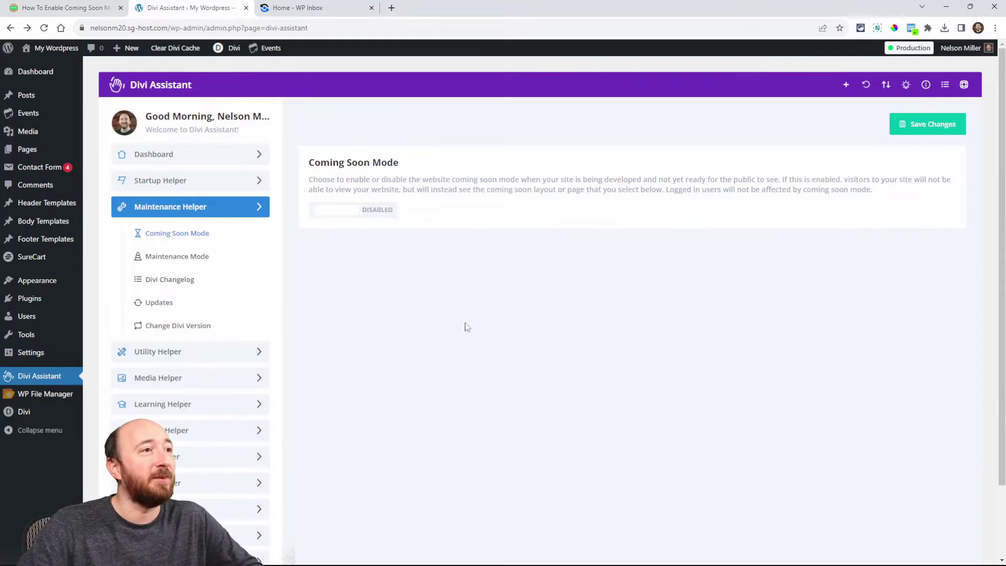
{"action": "left_click", "coordinate": [338, 211]}
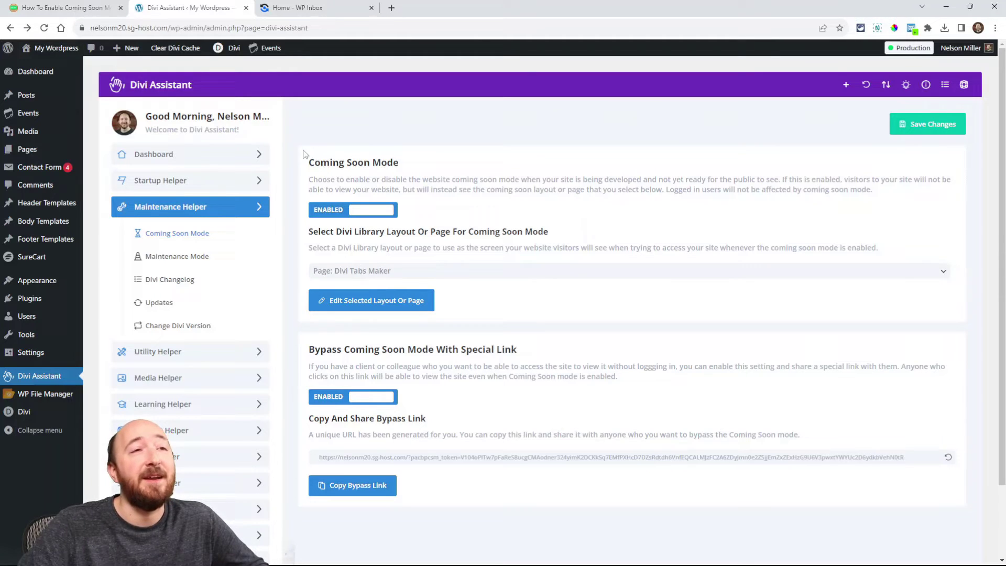
View the WP Inbox 'Launching Soon' page, highlight its description, then edit the address.
{"action": "left_click", "coordinate": [293, 9]}
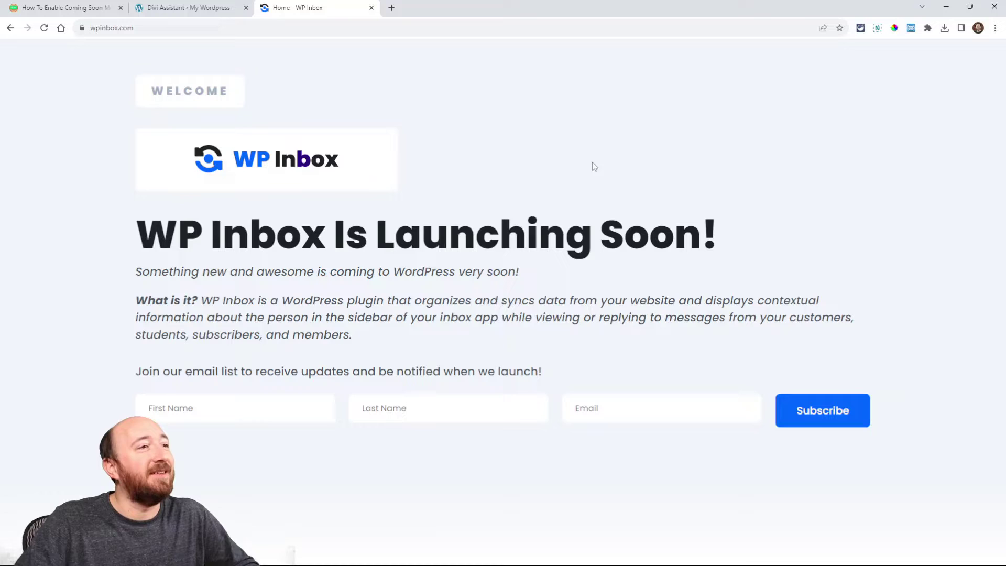
{"action": "left_click_drag", "start_coordinate": [354, 335], "coordinate": [132, 295]}
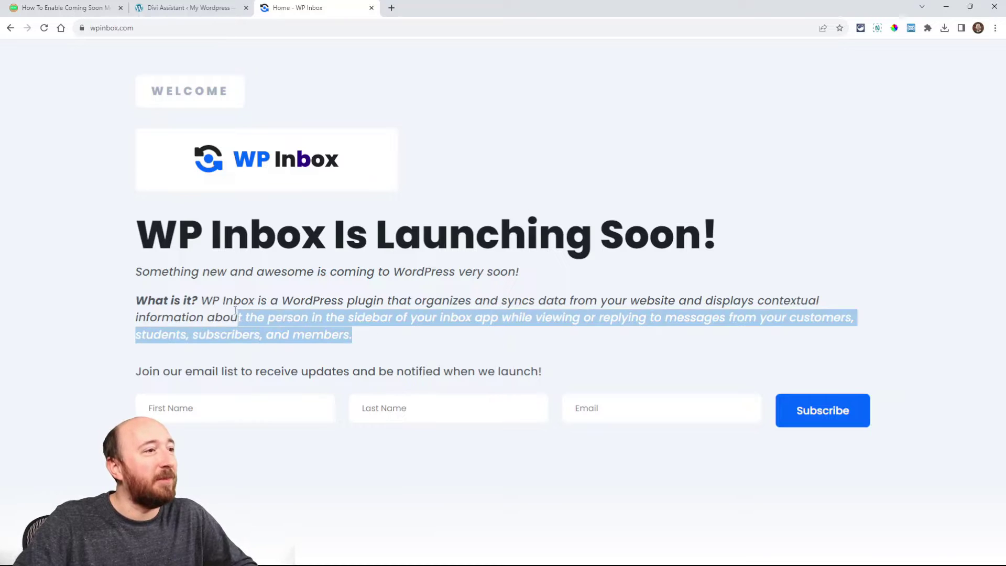
{"action": "left_click", "coordinate": [176, 266]}
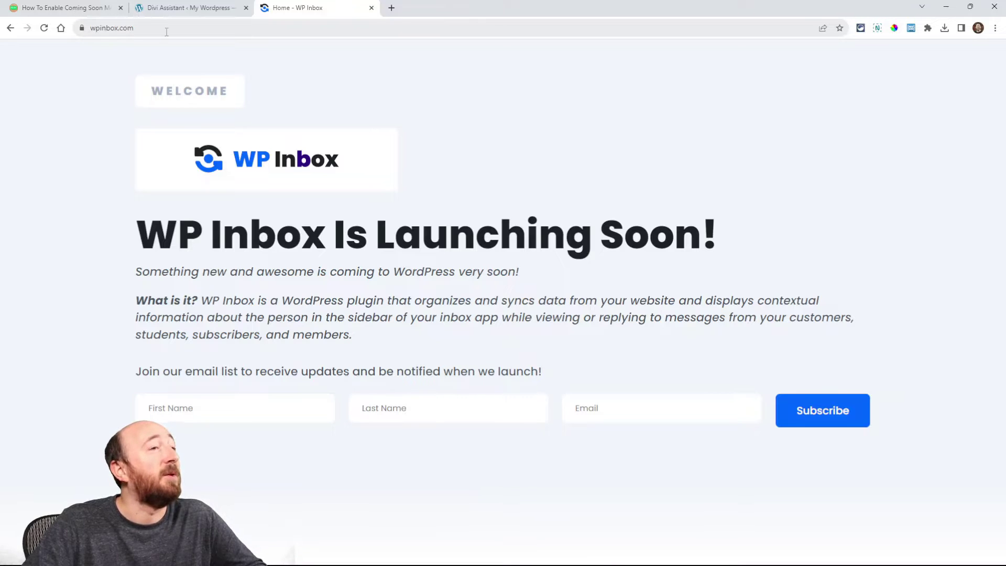
{"action": "left_click", "coordinate": [261, 27]}
{"action": "left_click", "coordinate": [261, 28]}
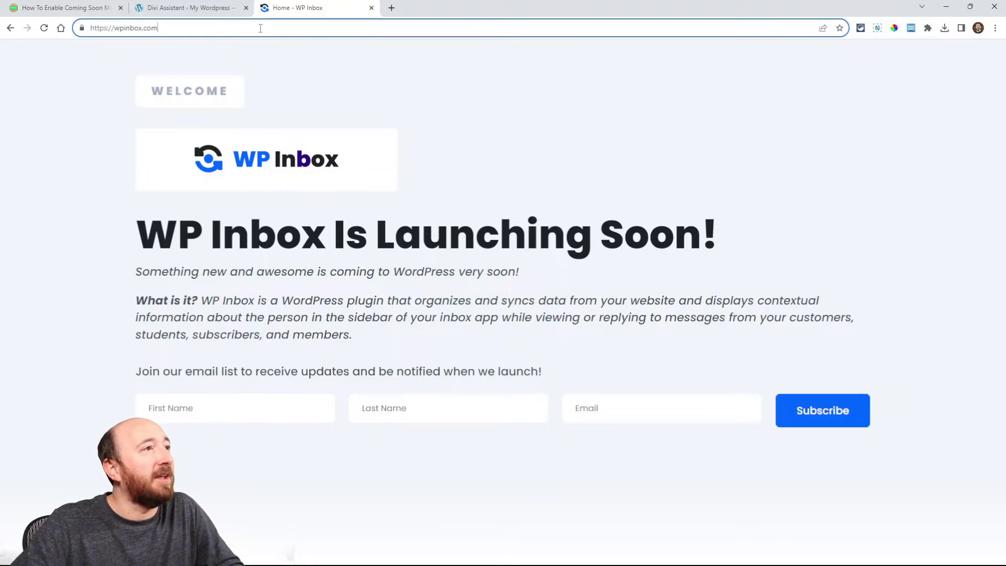
{"action": "type", "text": "/wp-admin"}
Load the WP Inbox admin, open the live site in a new tab, and scroll through it.
{"action": "key", "text": "Return"}
{"action": "left_click", "coordinate": [557, 256]}
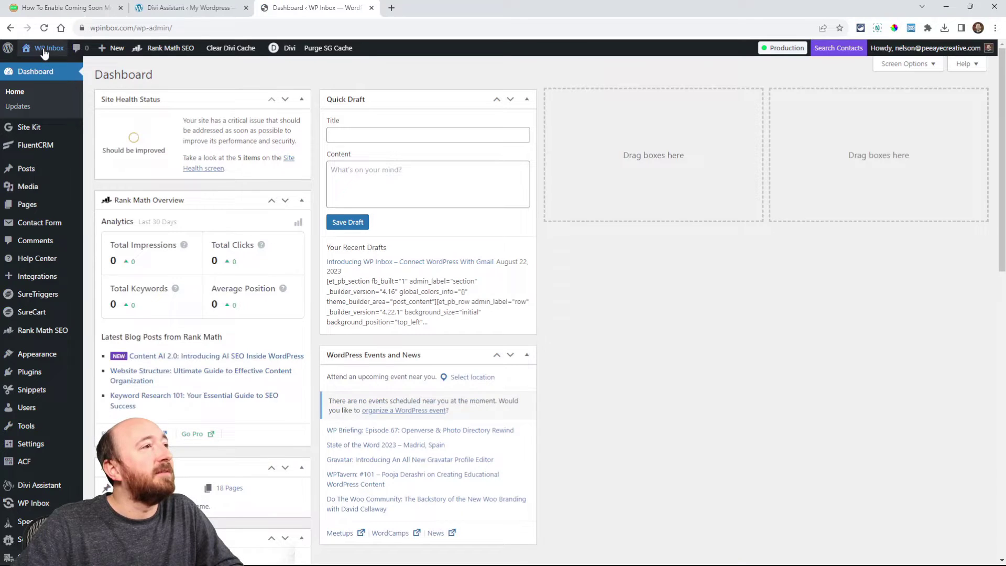
{"action": "mouse_move", "coordinate": [49, 48]}
{"action": "right_click", "coordinate": [42, 67]}
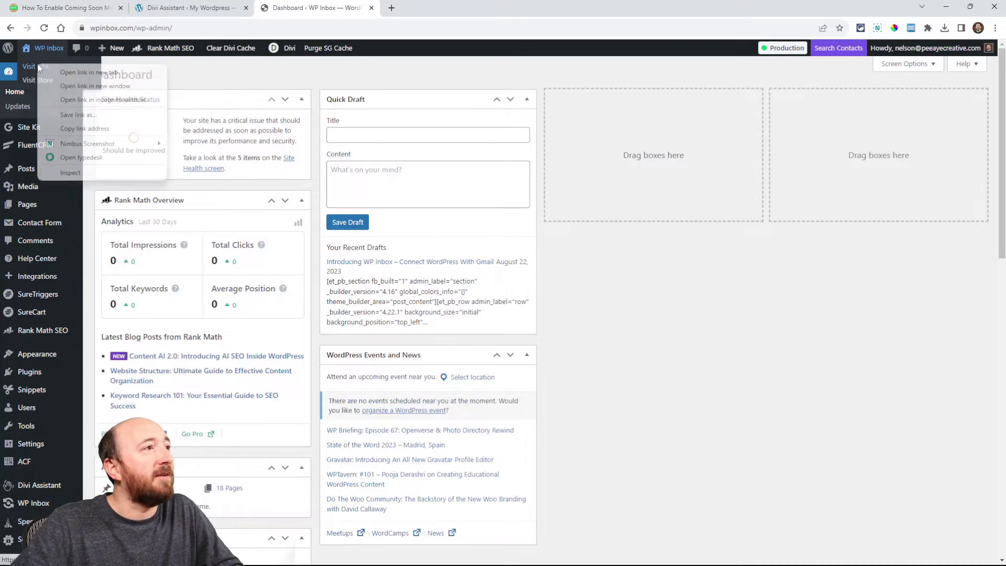
{"action": "left_click", "coordinate": [50, 73]}
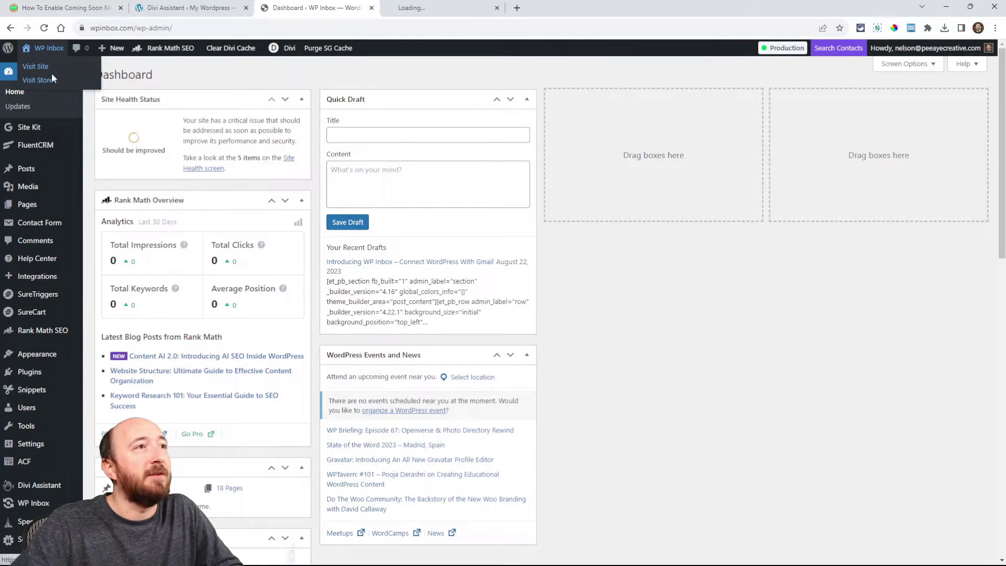
{"action": "left_click", "coordinate": [436, 8]}
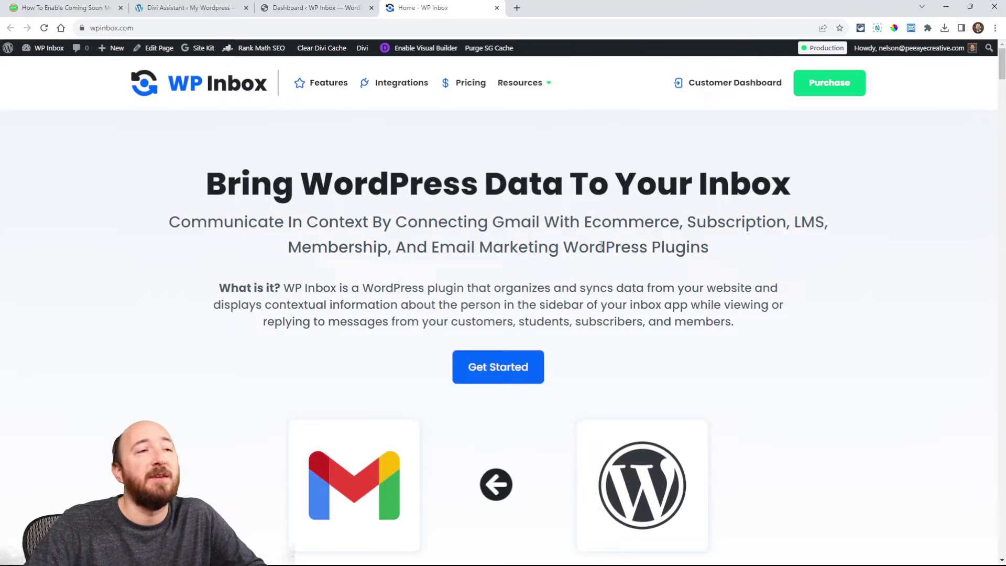
{"action": "scroll", "coordinate": [602, 263], "scroll_direction": "down", "scroll_amount": 2}
{"action": "scroll", "coordinate": [601, 264], "scroll_direction": "down", "scroll_amount": 1}
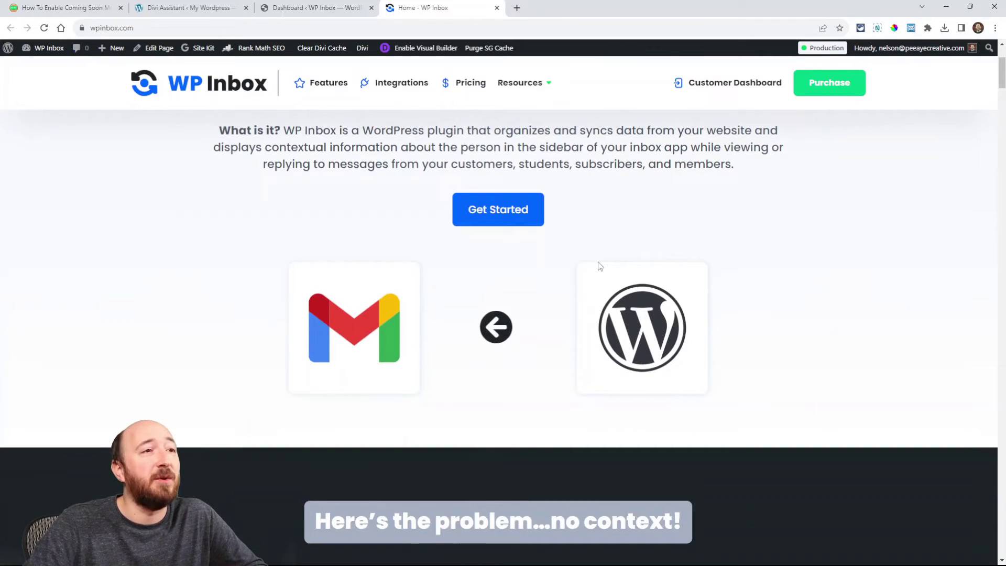
{"action": "scroll", "coordinate": [599, 266], "scroll_direction": "up", "scroll_amount": 2}
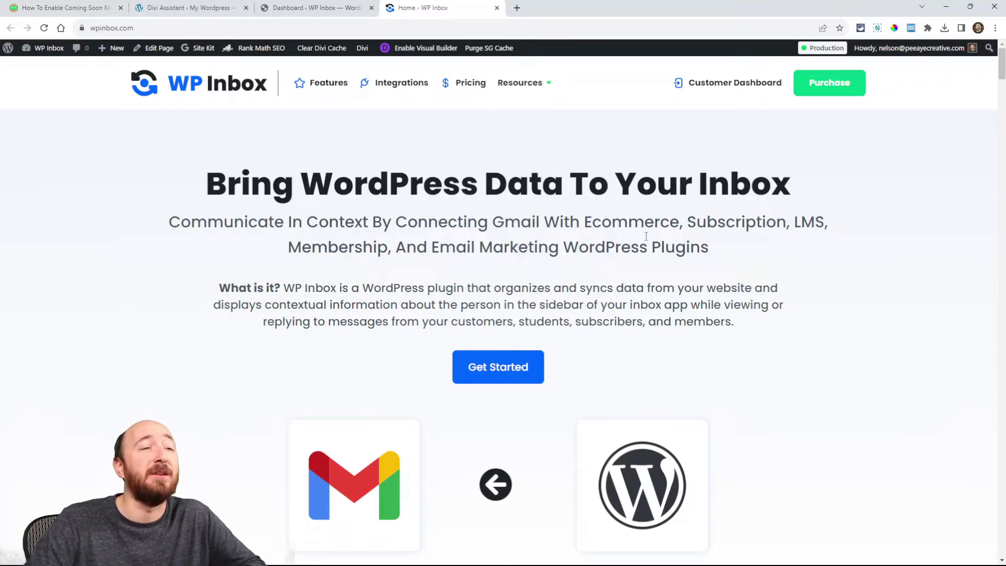
{"action": "scroll", "coordinate": [647, 235], "scroll_direction": "down", "scroll_amount": 5}
{"action": "scroll", "coordinate": [763, 259], "scroll_direction": "down", "scroll_amount": 5}
{"action": "scroll", "coordinate": [763, 260], "scroll_direction": "down", "scroll_amount": 5}
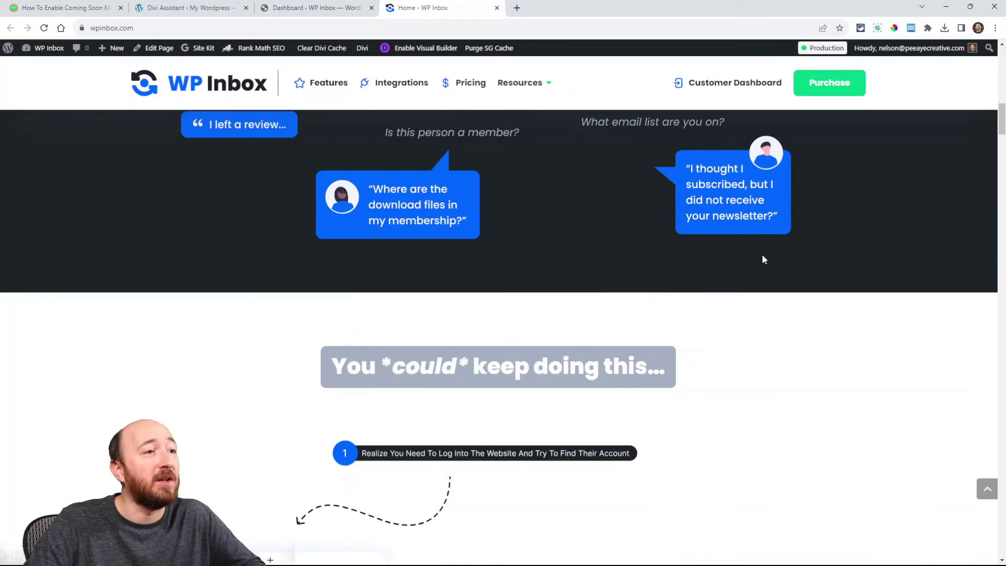
{"action": "scroll", "coordinate": [763, 260], "scroll_direction": "down", "scroll_amount": 5}
{"action": "scroll", "coordinate": [762, 260], "scroll_direction": "down", "scroll_amount": 5}
{"action": "scroll", "coordinate": [762, 259], "scroll_direction": "down", "scroll_amount": 5}
{"action": "scroll", "coordinate": [762, 259], "scroll_direction": "down", "scroll_amount": 5}
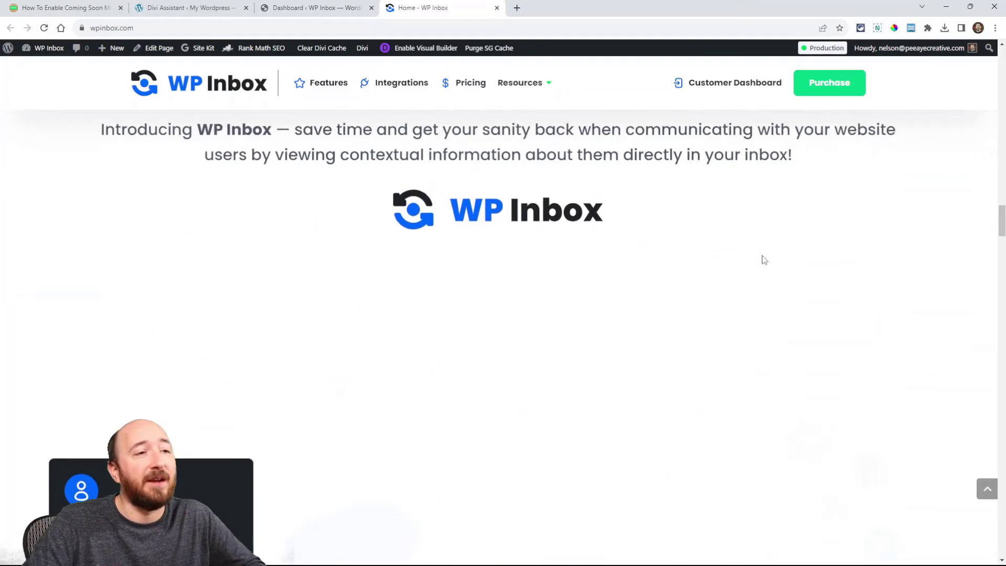
{"action": "scroll", "coordinate": [762, 260], "scroll_direction": "down", "scroll_amount": 5}
{"action": "scroll", "coordinate": [763, 259], "scroll_direction": "down", "scroll_amount": 1}
{"action": "scroll", "coordinate": [865, 305], "scroll_direction": "up", "scroll_amount": 2}
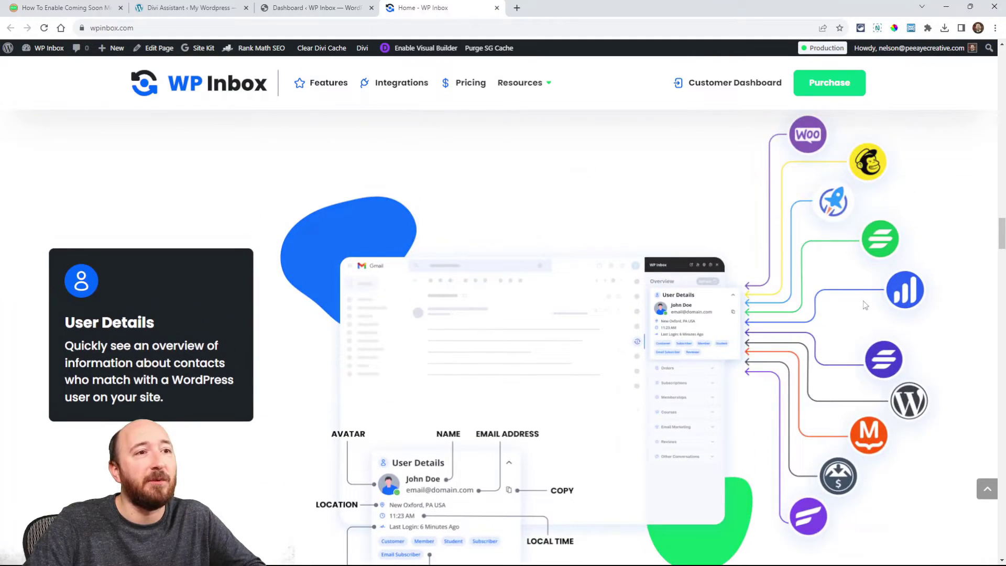
{"action": "left_click_drag", "start_coordinate": [997, 240], "coordinate": [998, 71]}
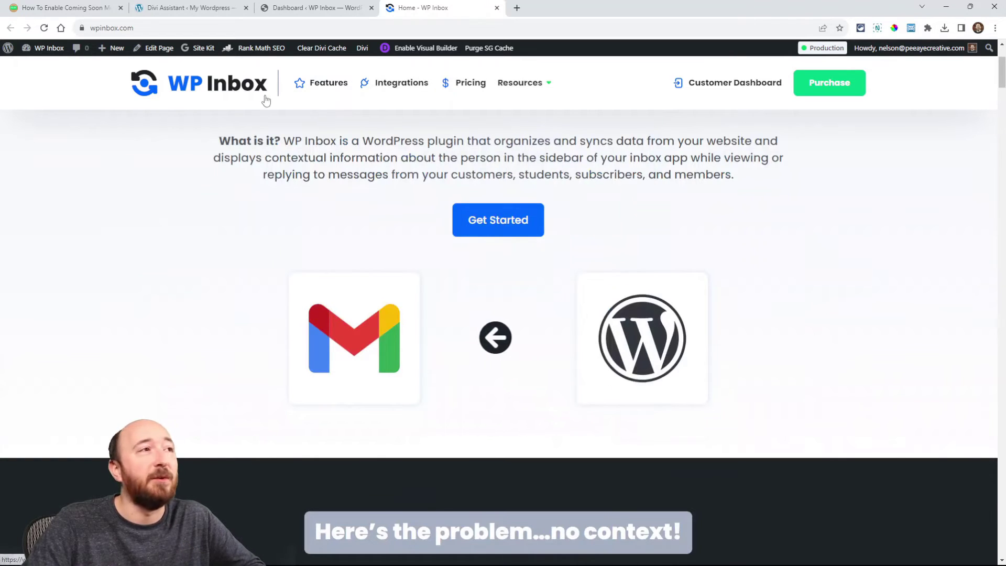
From the Divi Assistant page, open the selected Coming Soon layout in the editor.
{"action": "key", "text": "ctrl+shift+Tab"}
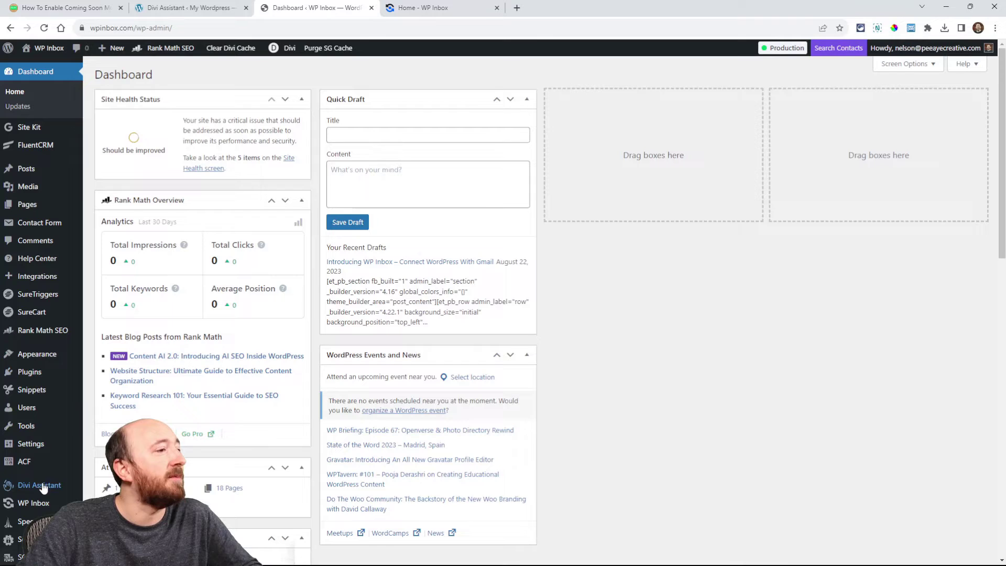
{"action": "left_click", "coordinate": [36, 486]}
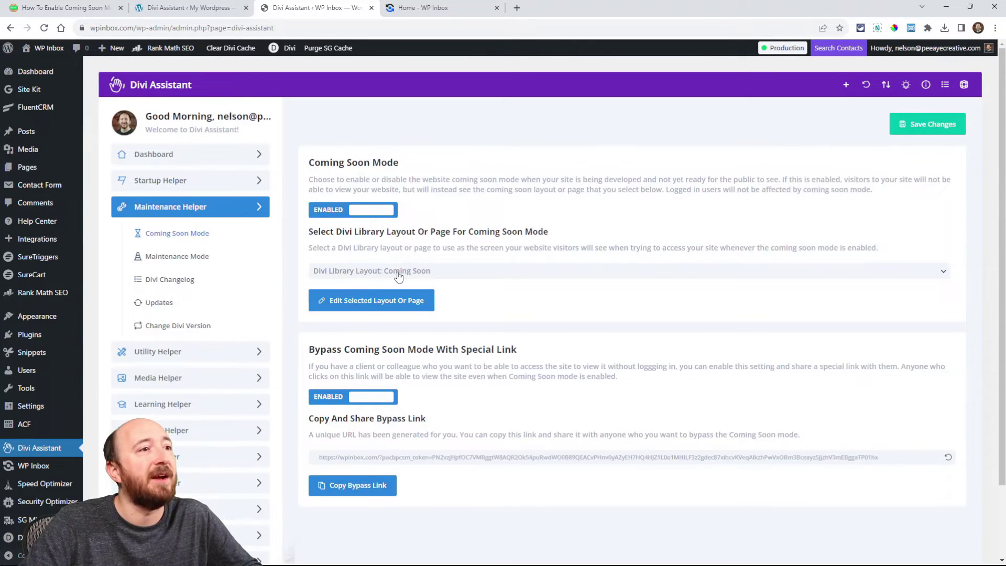
{"action": "left_click", "coordinate": [351, 304]}
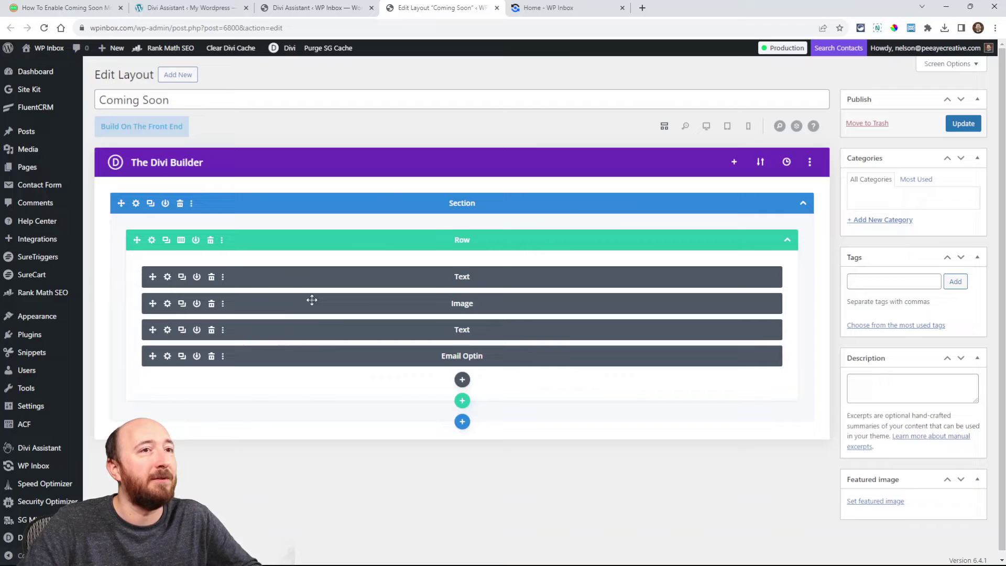
Preview the Coming Soon layout in desktop view, then go back to the Coming Soon settings tab.
{"action": "left_click", "coordinate": [707, 126]}
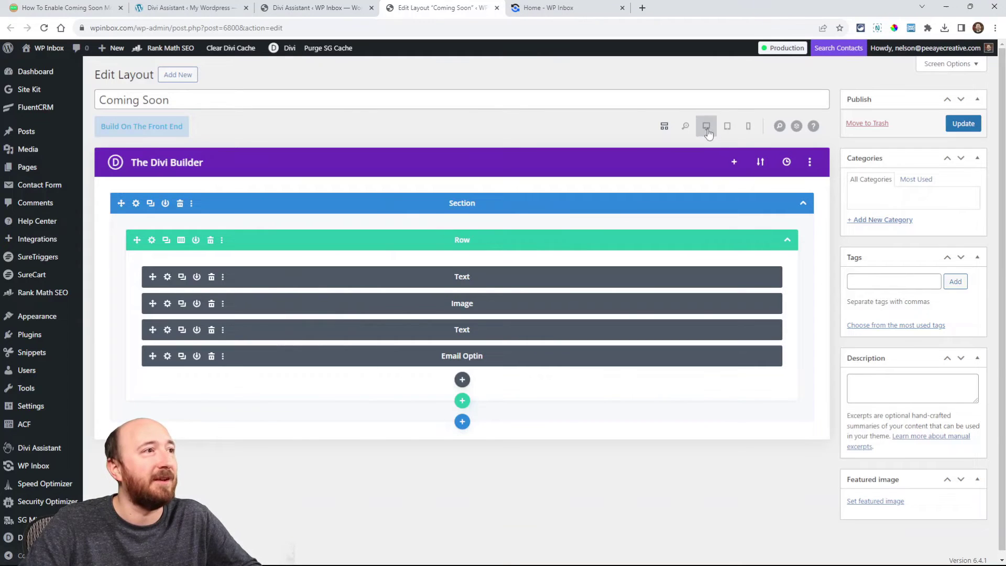
{"action": "scroll", "coordinate": [339, 322], "scroll_direction": "down", "scroll_amount": 4}
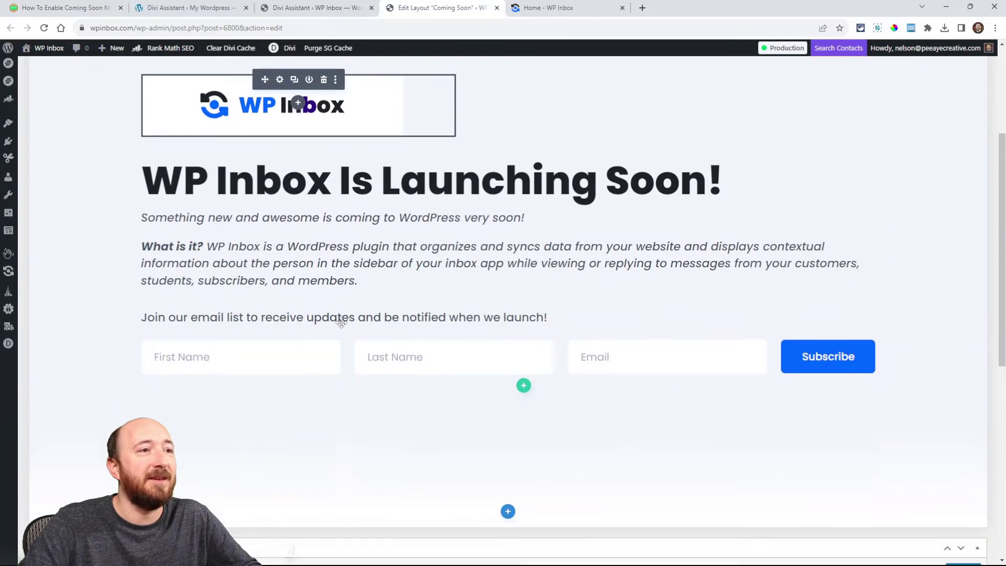
{"action": "scroll", "coordinate": [339, 322], "scroll_direction": "up", "scroll_amount": 2}
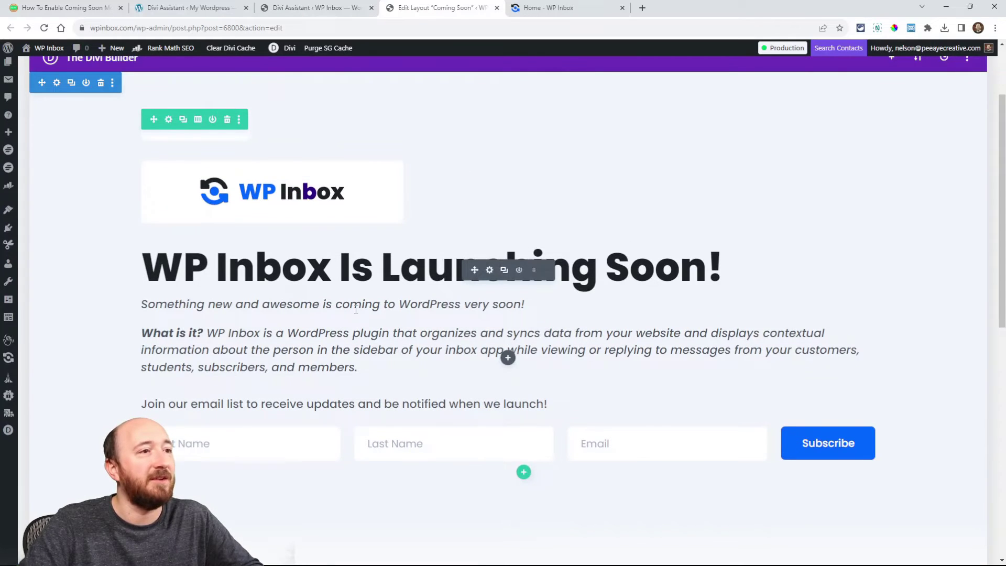
{"action": "scroll", "coordinate": [392, 343], "scroll_direction": "down", "scroll_amount": 1}
{"action": "scroll", "coordinate": [391, 343], "scroll_direction": "up", "scroll_amount": 1}
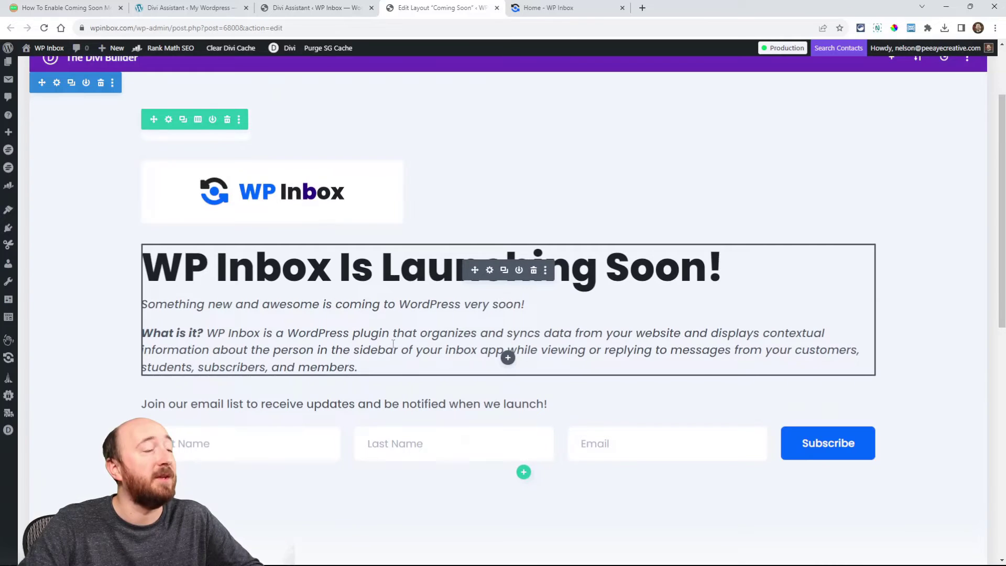
{"action": "scroll", "coordinate": [481, 343], "scroll_direction": "up", "scroll_amount": 3}
{"action": "scroll", "coordinate": [481, 342], "scroll_direction": "down", "scroll_amount": 1}
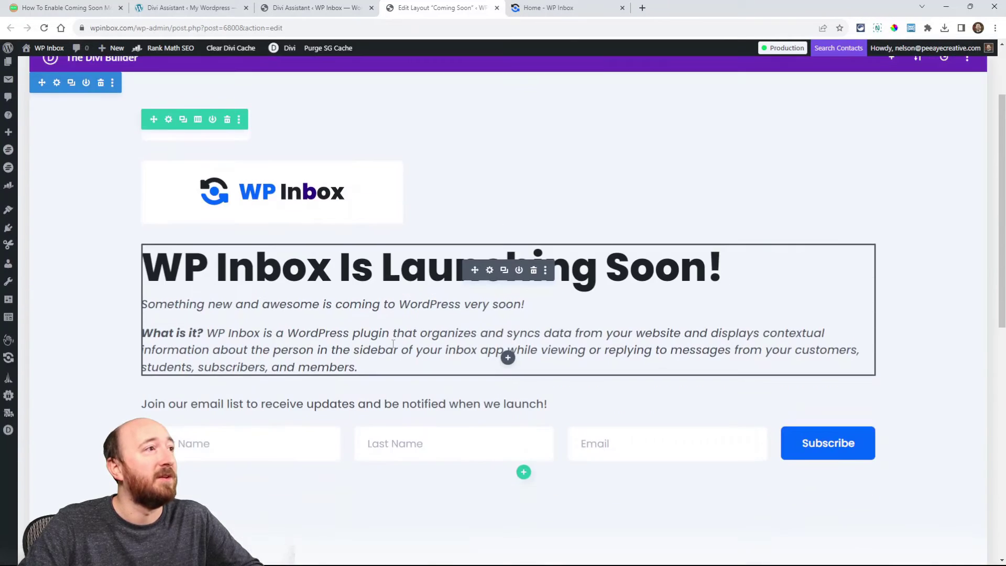
{"action": "scroll", "coordinate": [480, 342], "scroll_direction": "up", "scroll_amount": 2}
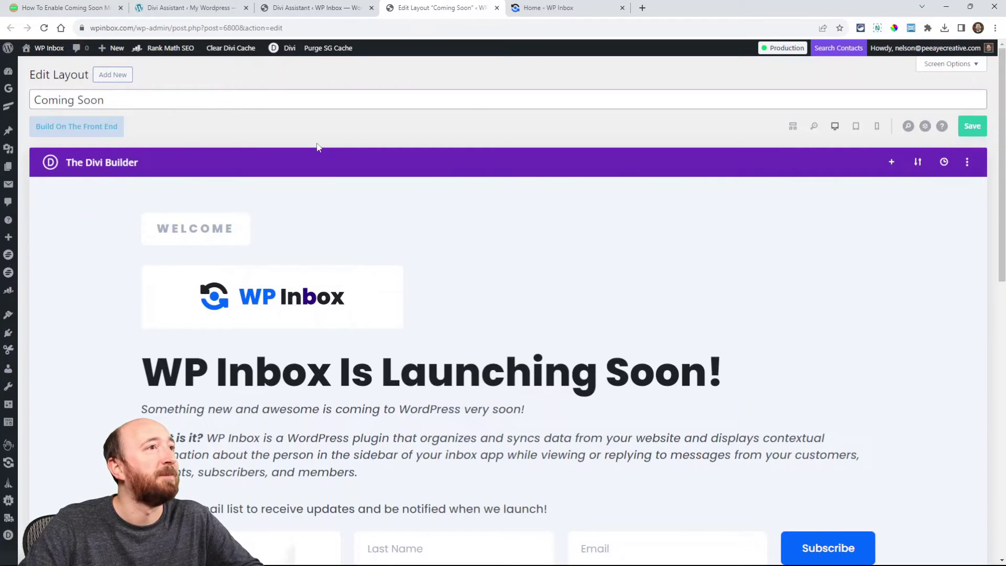
{"action": "key", "text": "ctrl+shift+Tab"}
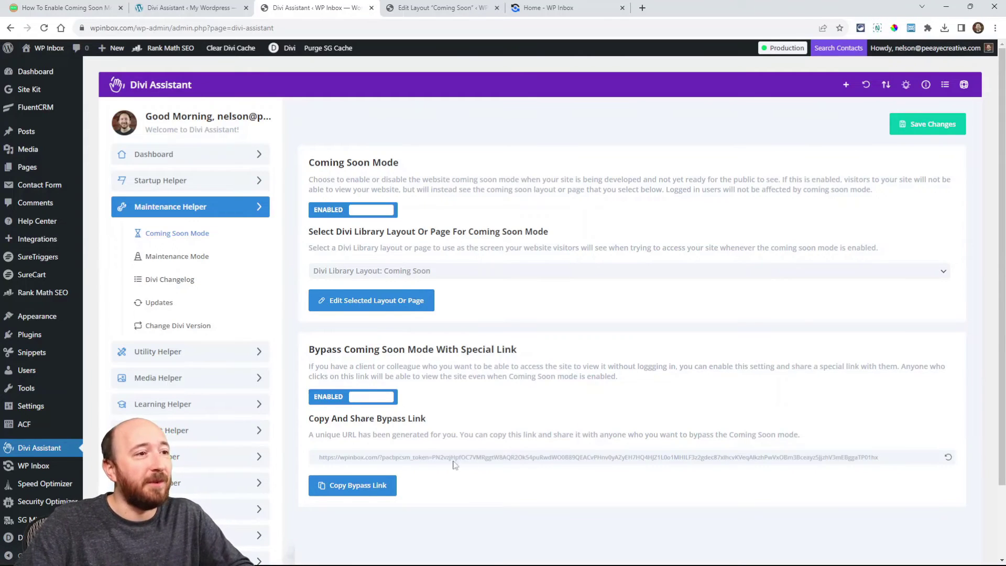
Toggle the bypass link off and on, select its URL, then view the front page tab.
{"action": "left_click", "coordinate": [341, 399]}
{"action": "left_click", "coordinate": [346, 398]}
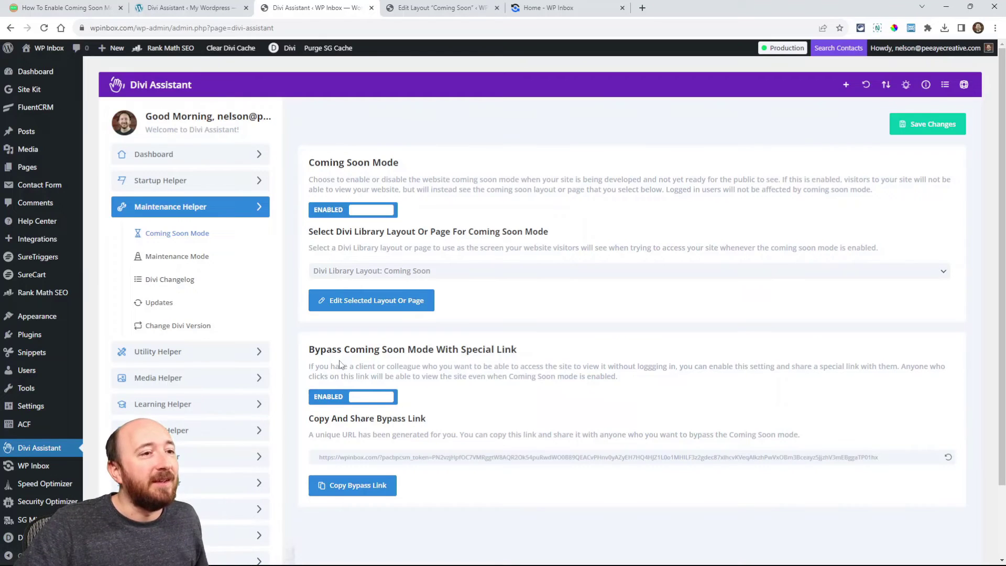
{"action": "triple_click", "coordinate": [343, 457]}
{"action": "left_click", "coordinate": [723, 492]}
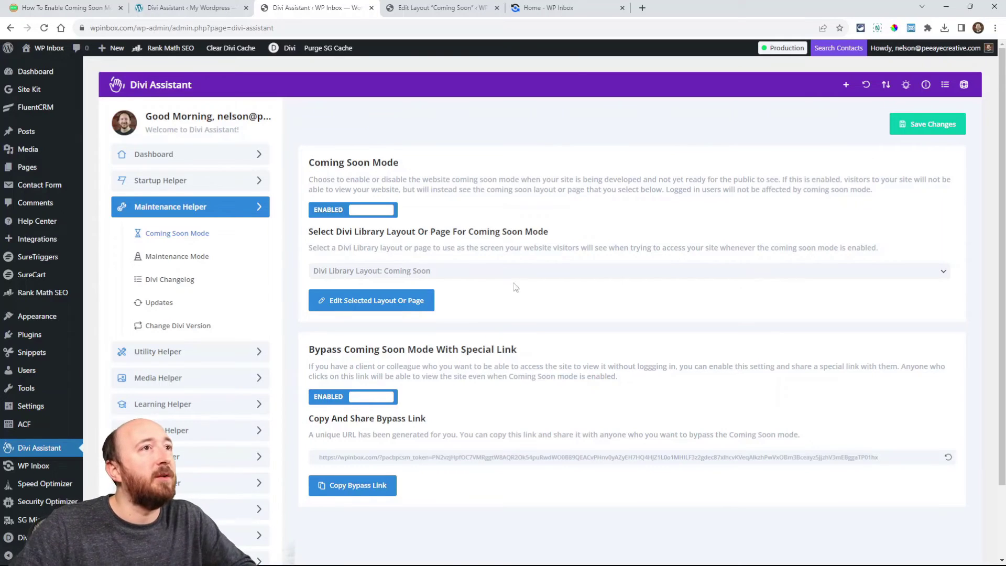
{"action": "left_click", "coordinate": [552, 8]}
{"action": "scroll", "coordinate": [442, 232], "scroll_direction": "up", "scroll_amount": 5}
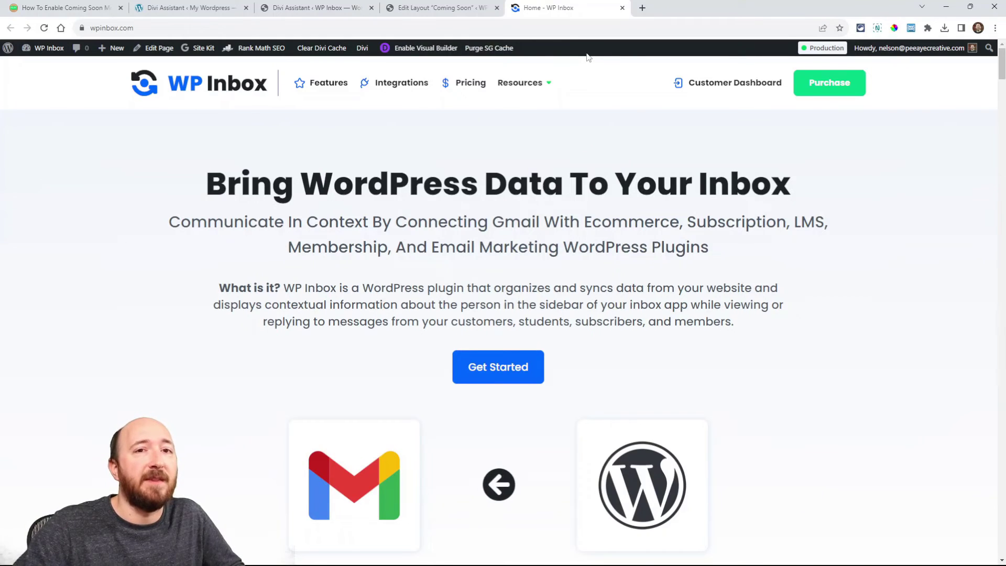
Back in Divi Assistant, regenerate the Coming Soon bypass link with a new token.
{"action": "left_click", "coordinate": [302, 7]}
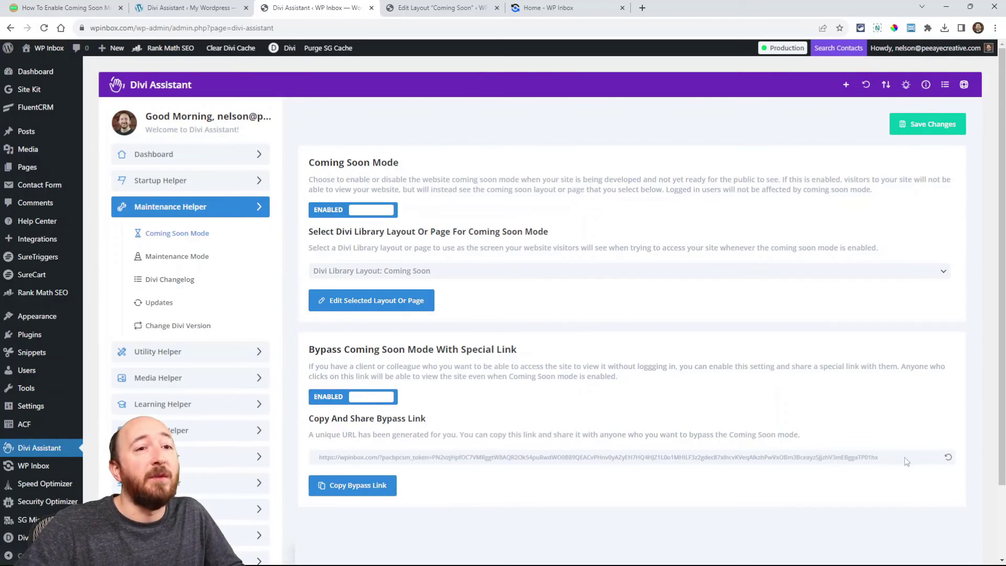
{"action": "left_click", "coordinate": [948, 459]}
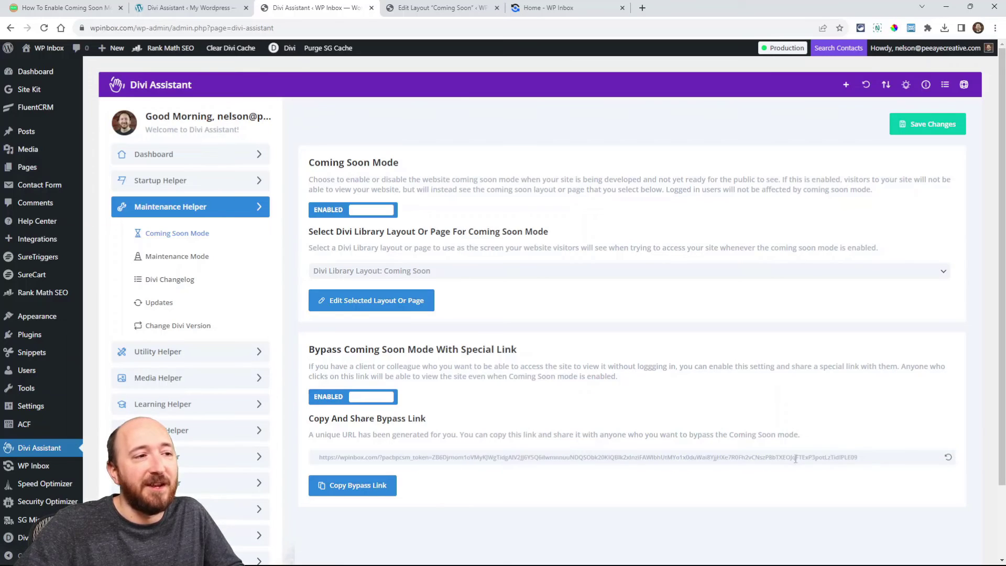